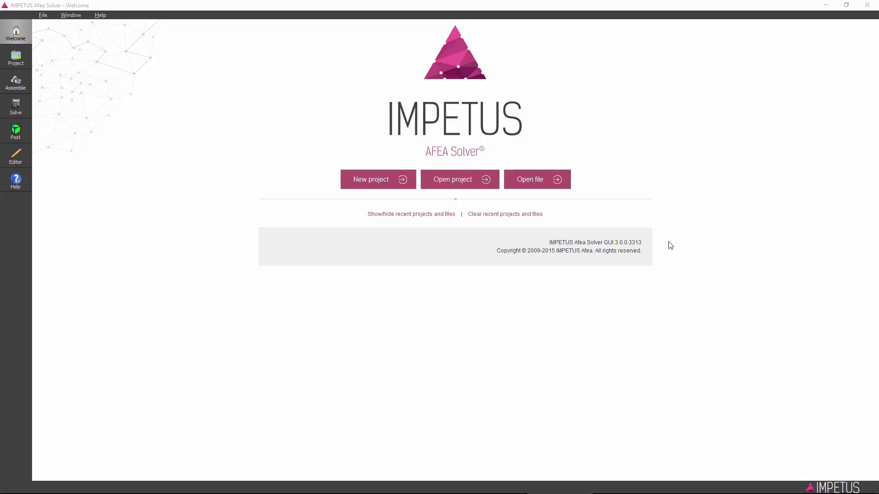
Step: Load main.k from the Basic model project, check the Simulation run's output files, and go to Assemble
{"action": "left_click", "coordinate": [16, 58]}
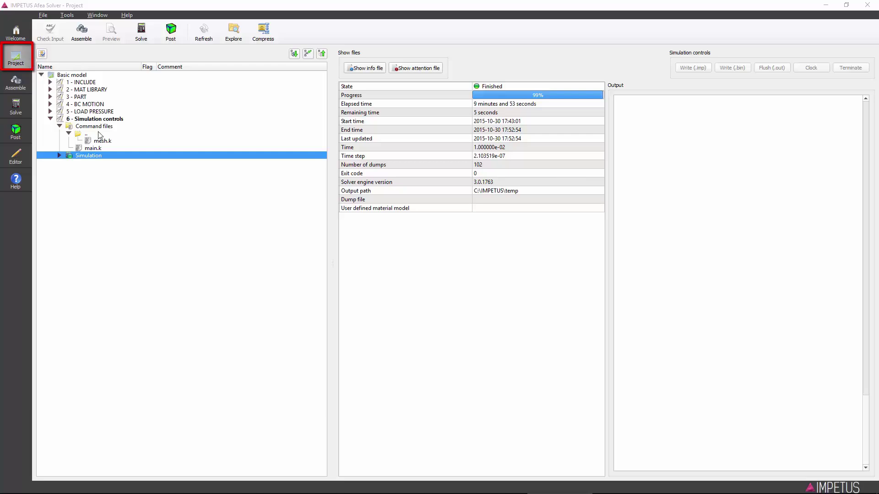
{"action": "left_click", "coordinate": [94, 148]}
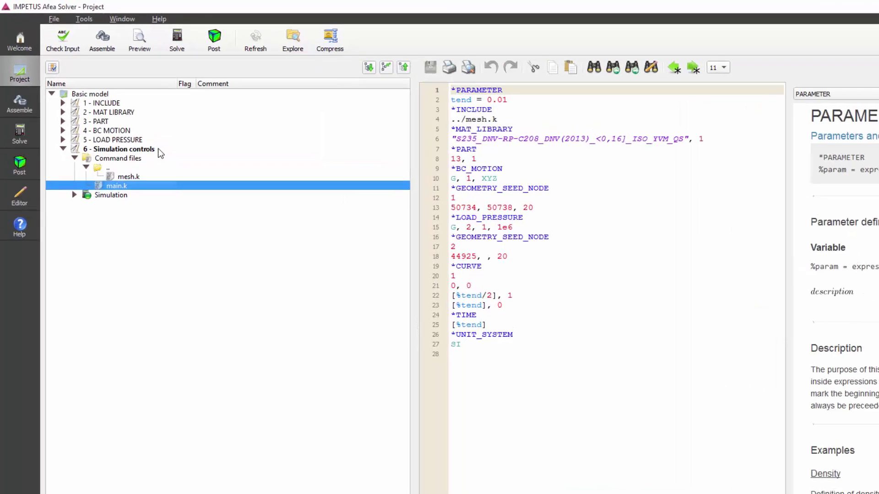
{"action": "right_click", "coordinate": [126, 119]}
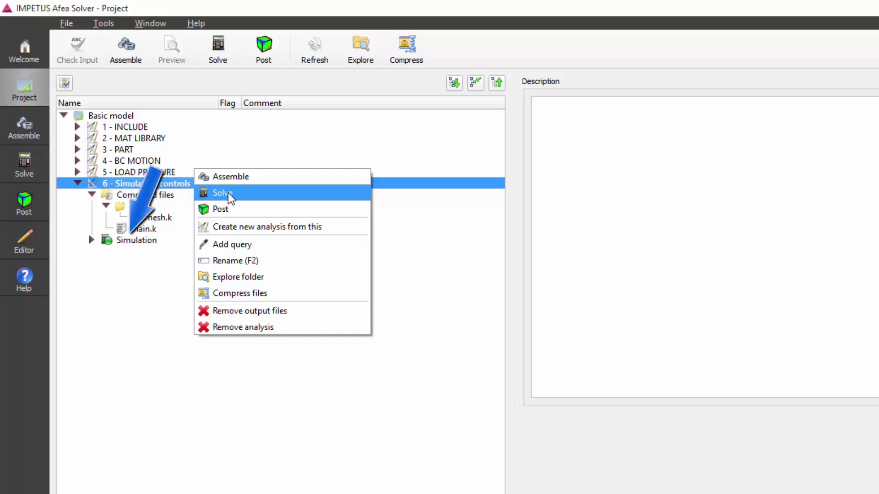
{"action": "left_click", "coordinate": [139, 241]}
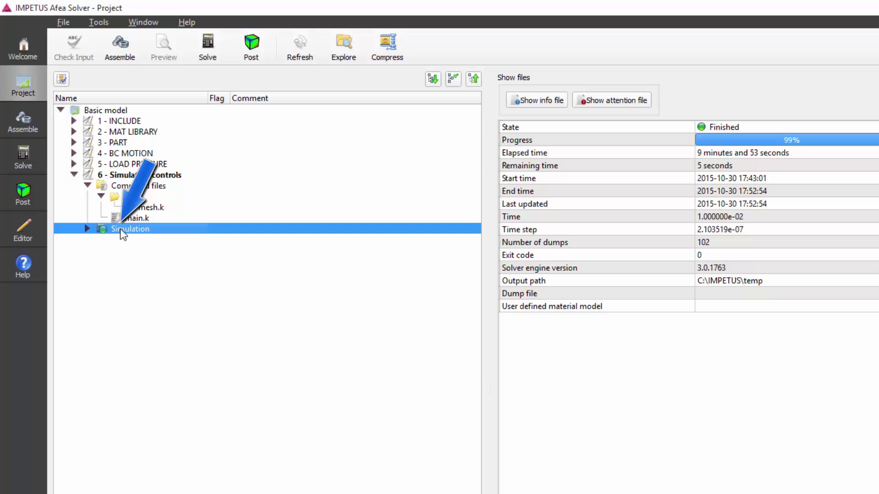
{"action": "left_click", "coordinate": [72, 189]}
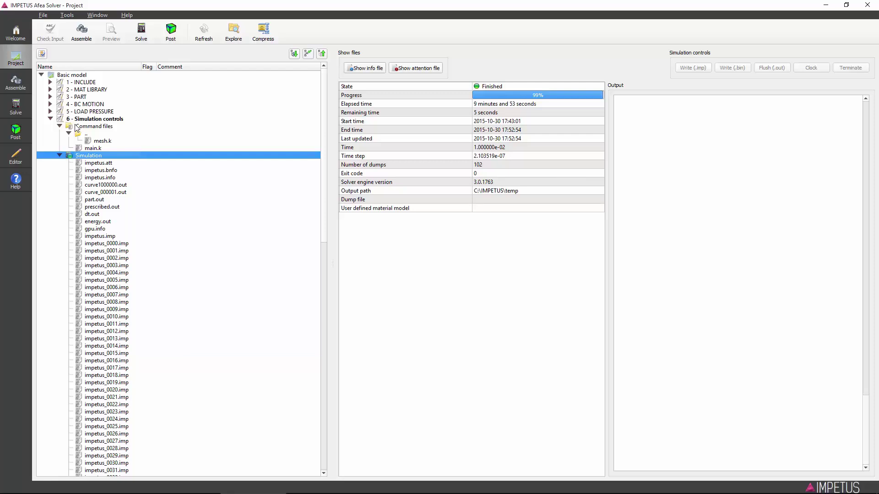
{"action": "left_click", "coordinate": [84, 35]}
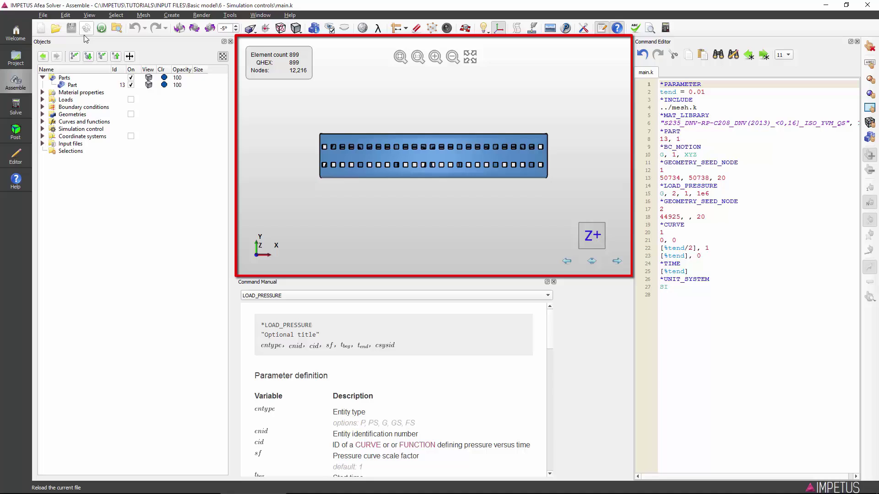
Step: Recolour Part 13 from blue to red and orbit the beam to an oblique view
{"action": "left_click", "coordinate": [72, 85]}
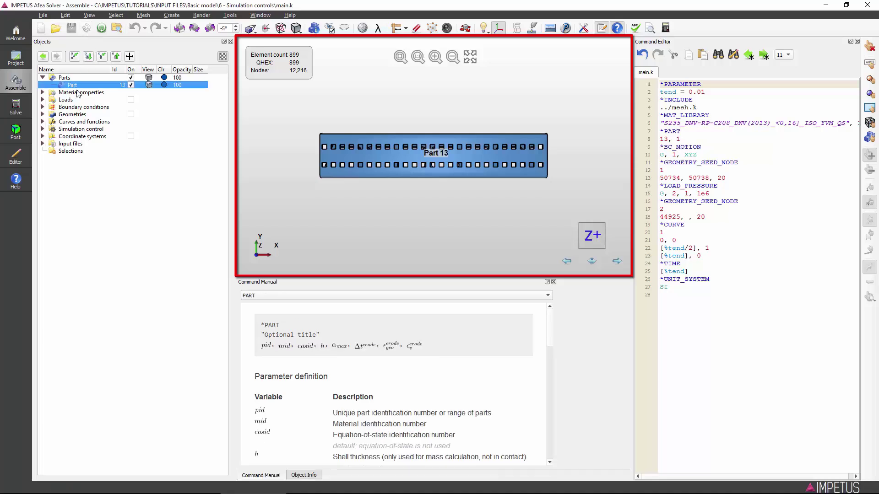
{"action": "left_click", "coordinate": [164, 85]}
{"action": "left_click", "coordinate": [585, 210]}
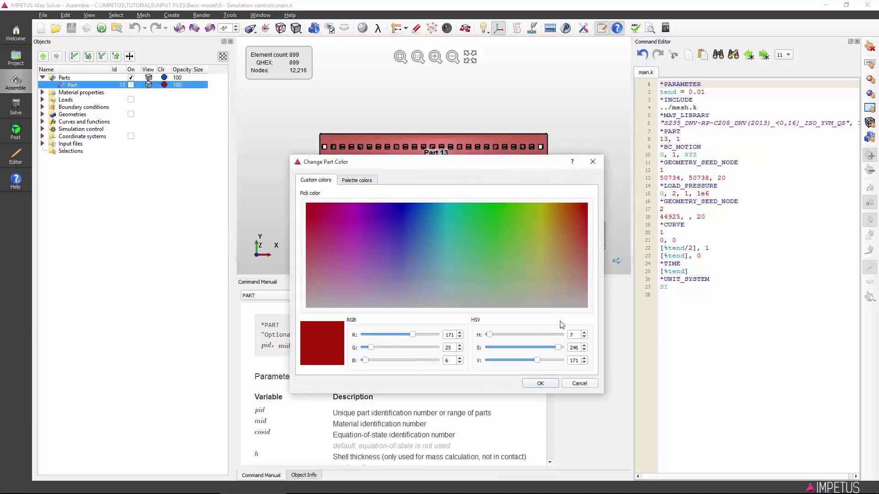
{"action": "left_click", "coordinate": [540, 383]}
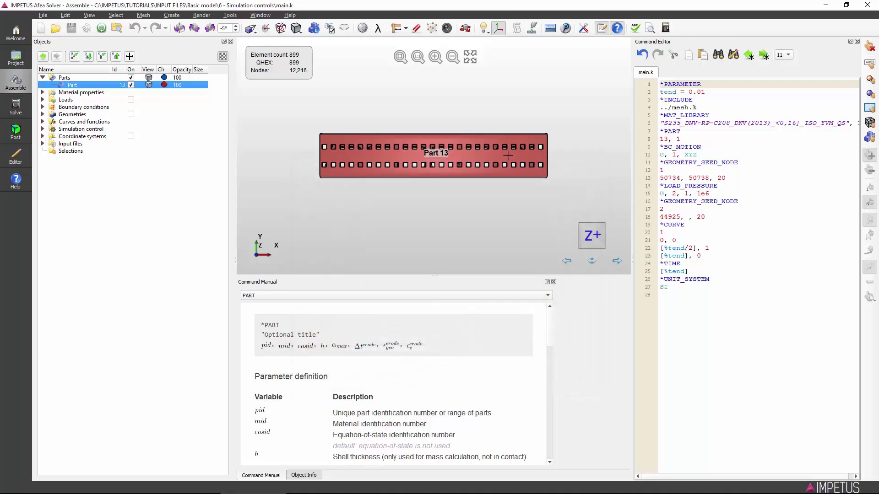
{"action": "left_click_drag", "start_coordinate": [507, 128], "coordinate": [424, 203]}
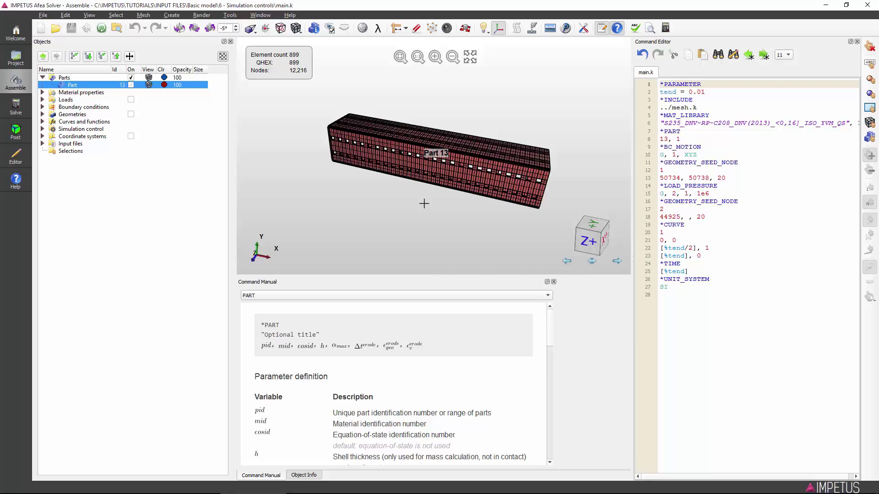
{"action": "scroll", "coordinate": [424, 204], "scroll_direction": "up", "scroll_amount": 1}
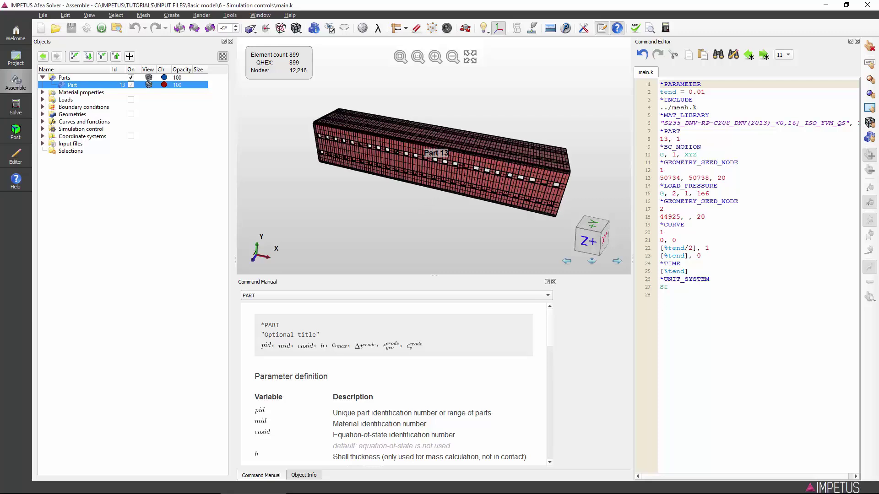
Step: List the Pressure load and both seed node geometries, showing the GEOMETRY_SEED_NODE reference for Seed node 2
{"action": "left_click", "coordinate": [43, 100]}
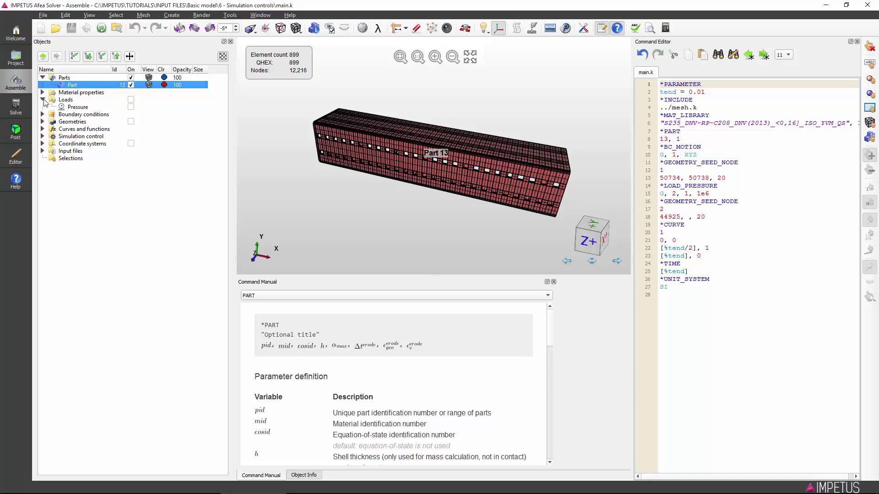
{"action": "left_click", "coordinate": [64, 107]}
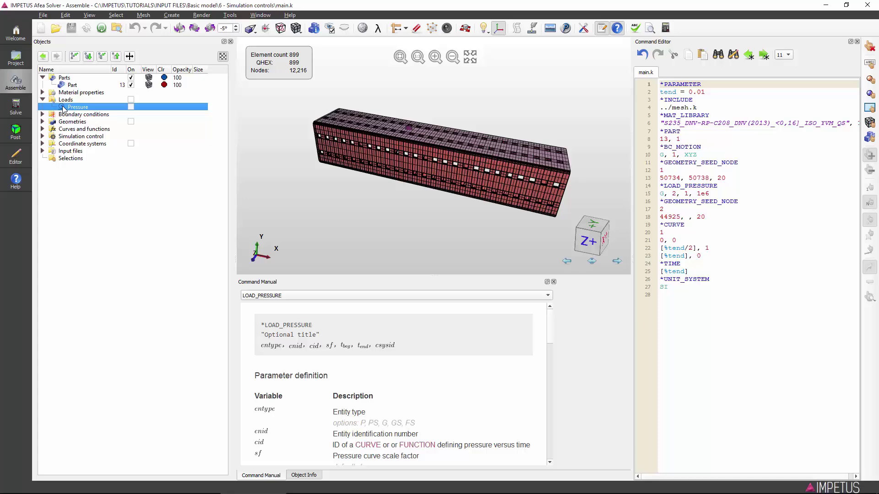
{"action": "left_click", "coordinate": [42, 121]}
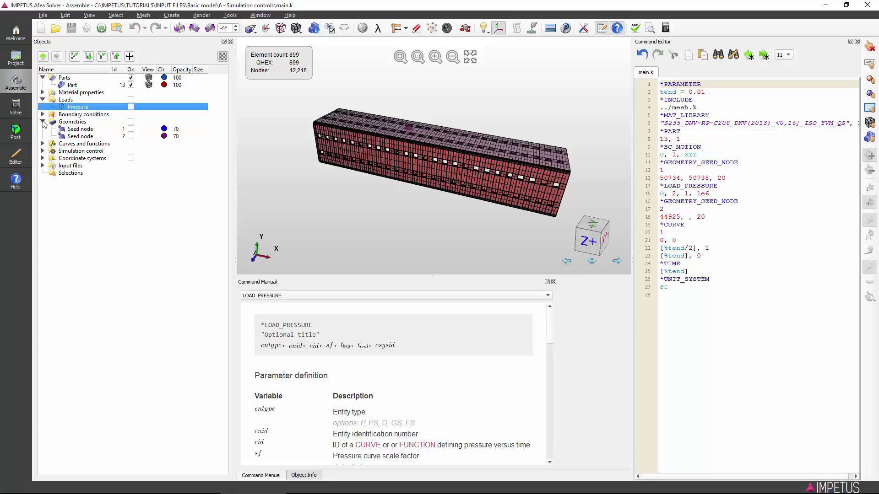
{"action": "left_click", "coordinate": [79, 136]}
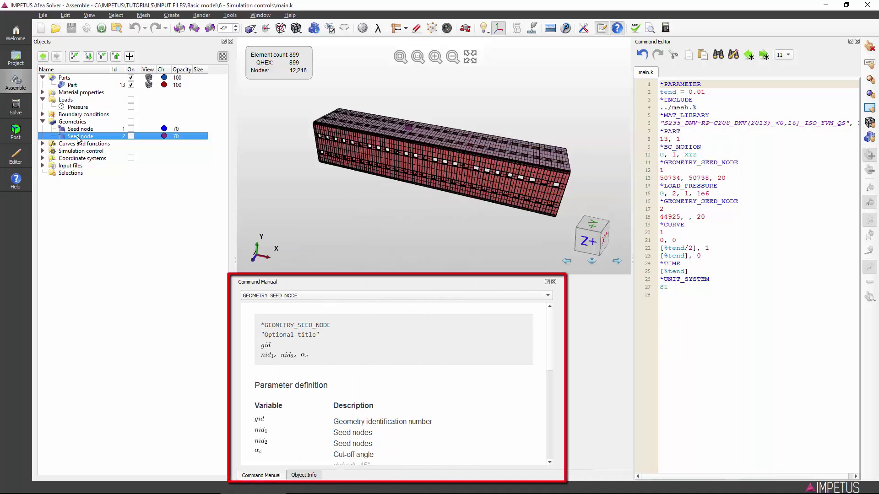
Step: Look up the LOAD_FORCE keyword reference in the Command Manual
{"action": "left_click", "coordinate": [330, 295]}
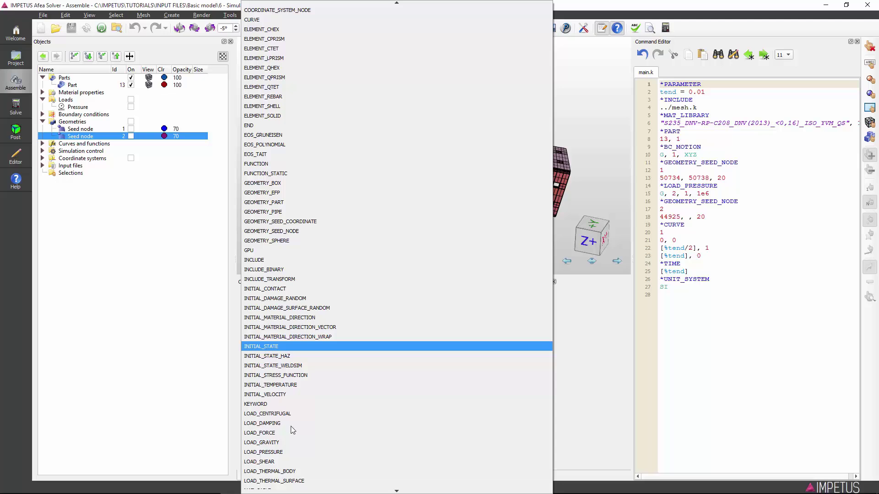
{"action": "left_click", "coordinate": [280, 435]}
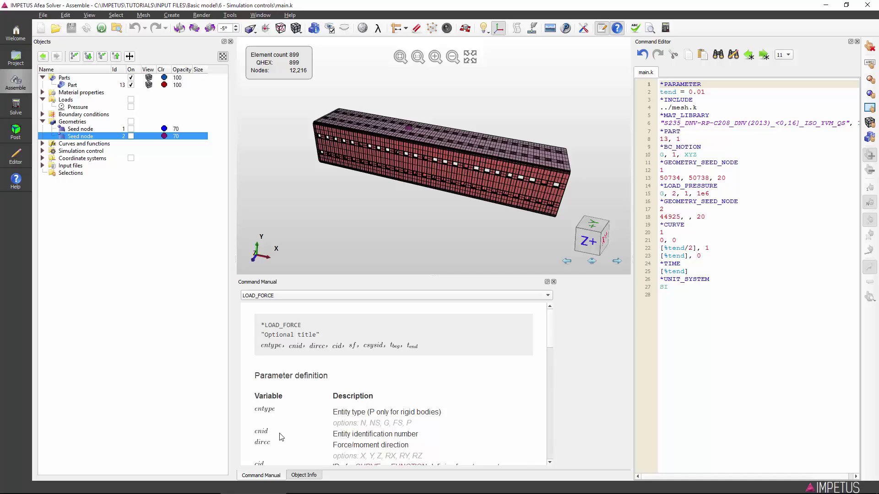
Step: Show the *LOAD_PRESSURE properties in Object Info: Seed node 2, curve 1, scale factor 1e6
{"action": "left_click", "coordinate": [306, 476]}
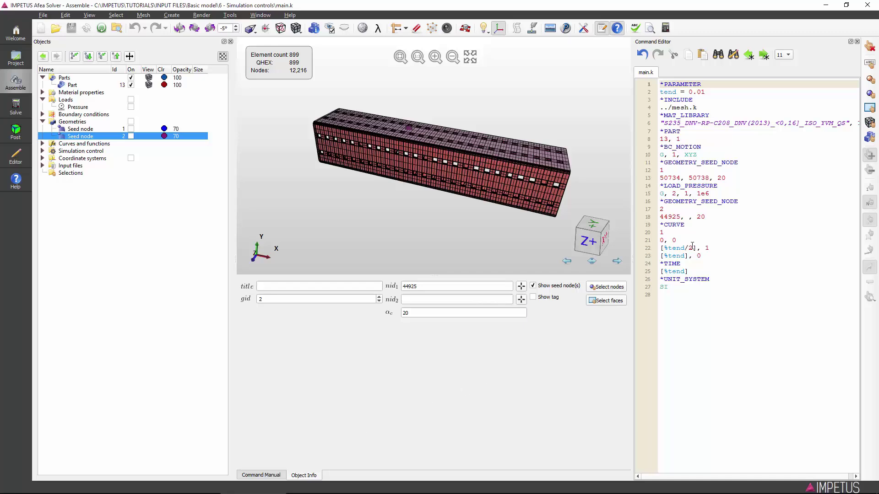
{"action": "left_click", "coordinate": [710, 193]}
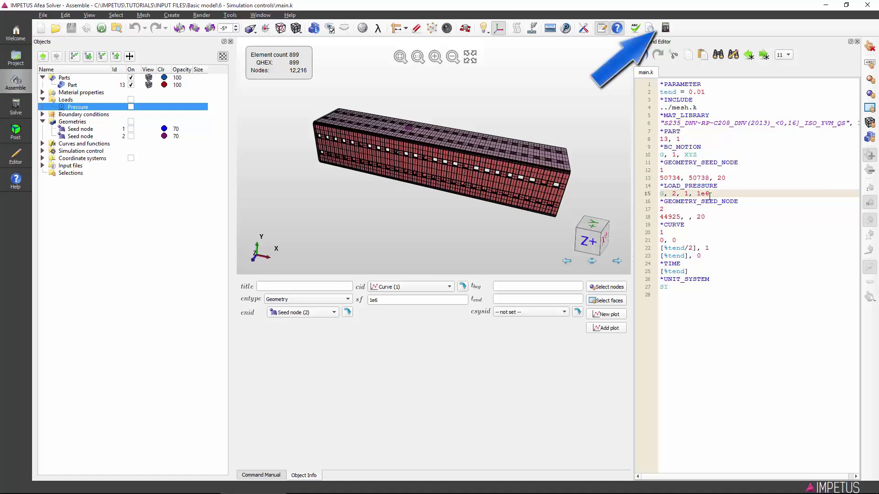
Step: Go to Solve and prepare a new job running main.k on a single GPU
{"action": "left_click", "coordinate": [665, 28]}
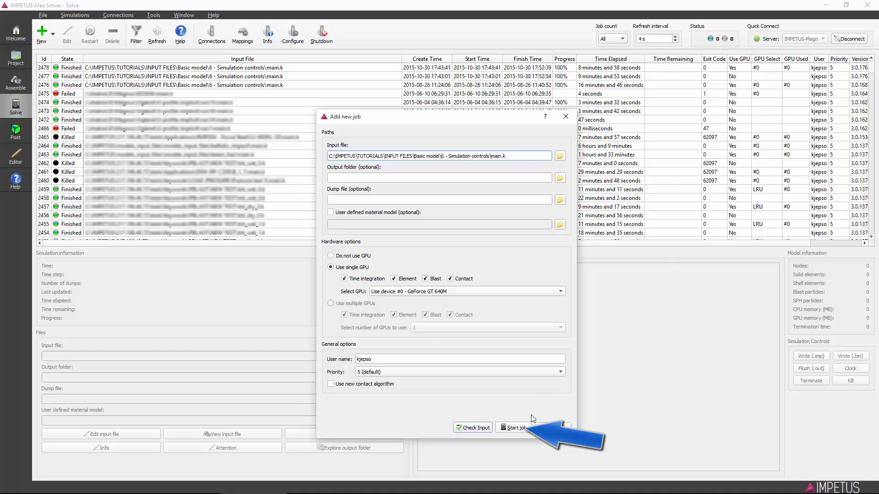
Step: Start the beam job and open its impetus.imp output in Post, 101 states
{"action": "left_click", "coordinate": [516, 427]}
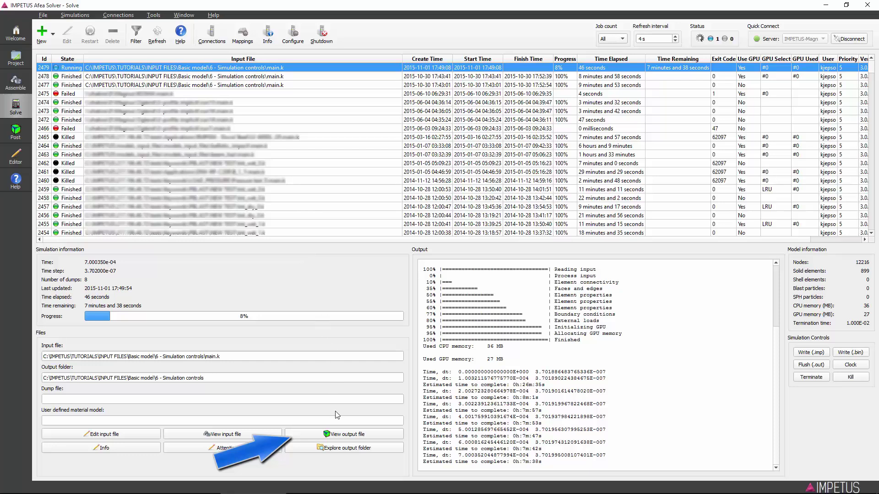
{"action": "left_click", "coordinate": [341, 435]}
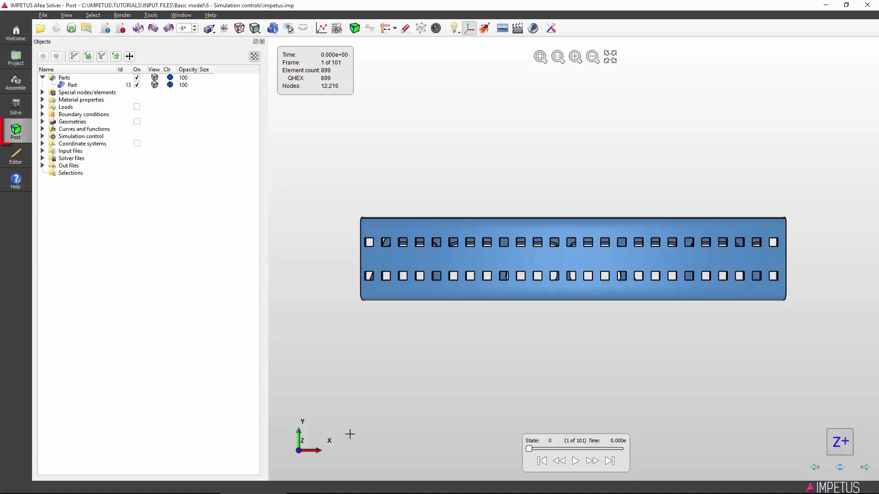
Step: Play the animation to state 100 and rotate to see the collapsed beam's top face
{"action": "left_click", "coordinate": [575, 461]}
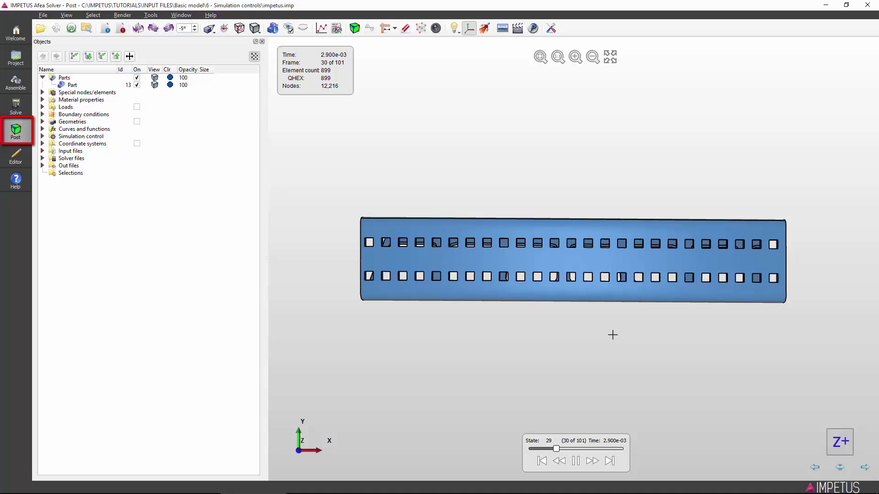
{"action": "left_click_drag", "start_coordinate": [612, 334], "coordinate": [450, 273]}
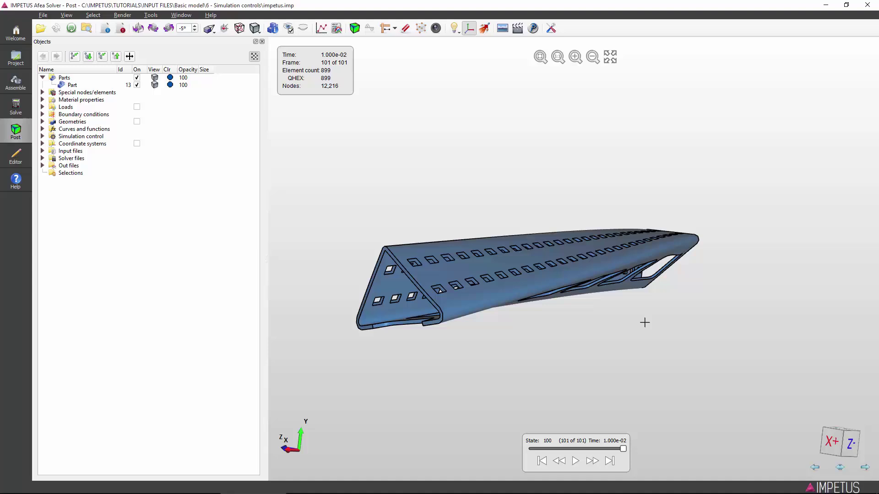
Step: Contour the beam by effective stress and plot part 13's elastic energy from part.out
{"action": "left_click", "coordinate": [355, 29]}
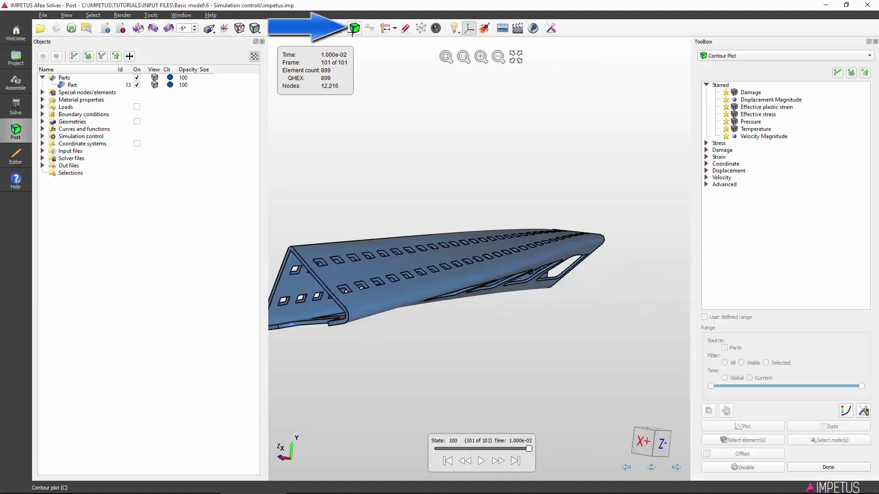
{"action": "double_click", "coordinate": [758, 114]}
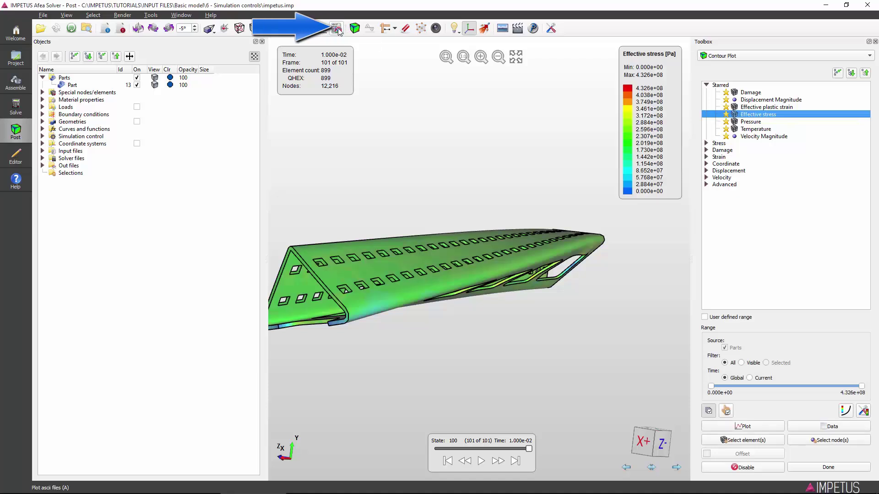
{"action": "left_click", "coordinate": [337, 28]}
{"action": "left_click", "coordinate": [737, 251]}
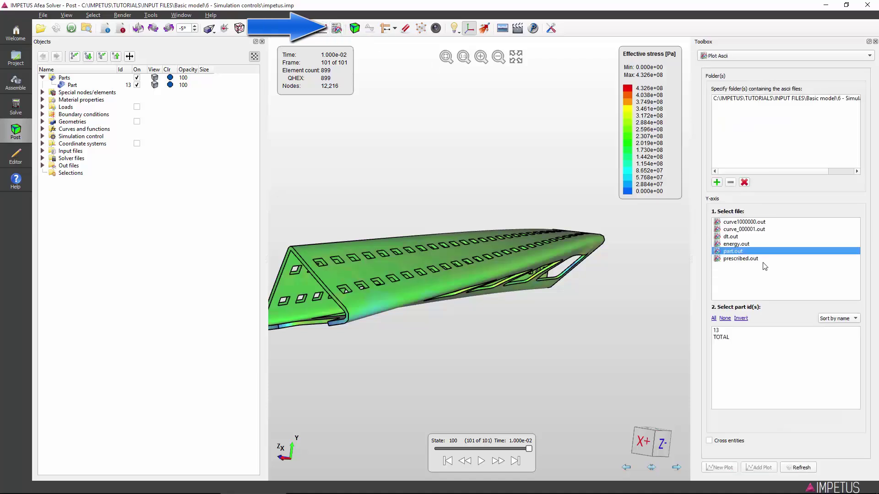
{"action": "left_click", "coordinate": [729, 332]}
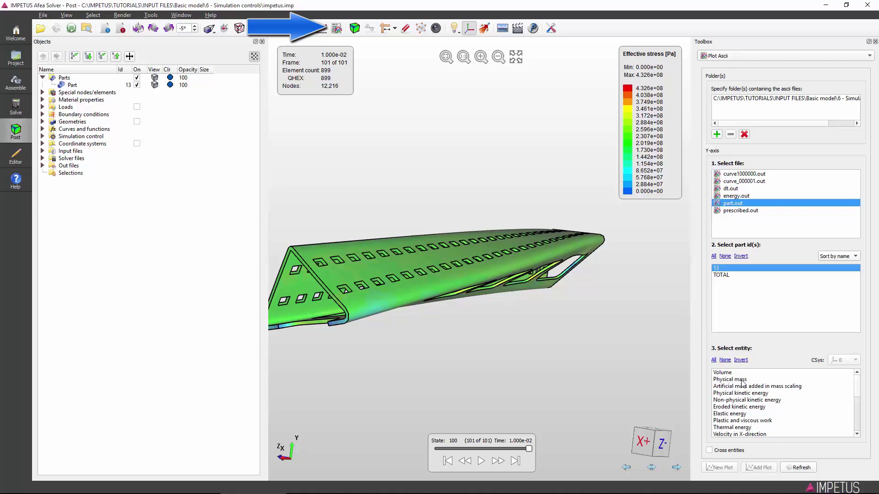
{"action": "left_click", "coordinate": [748, 414]}
{"action": "left_click", "coordinate": [730, 469]}
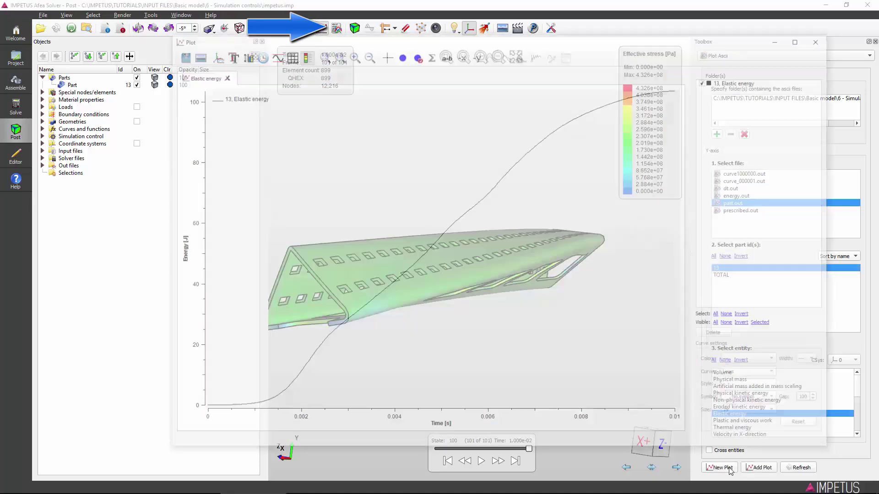
{"action": "left_click", "coordinate": [822, 39]}
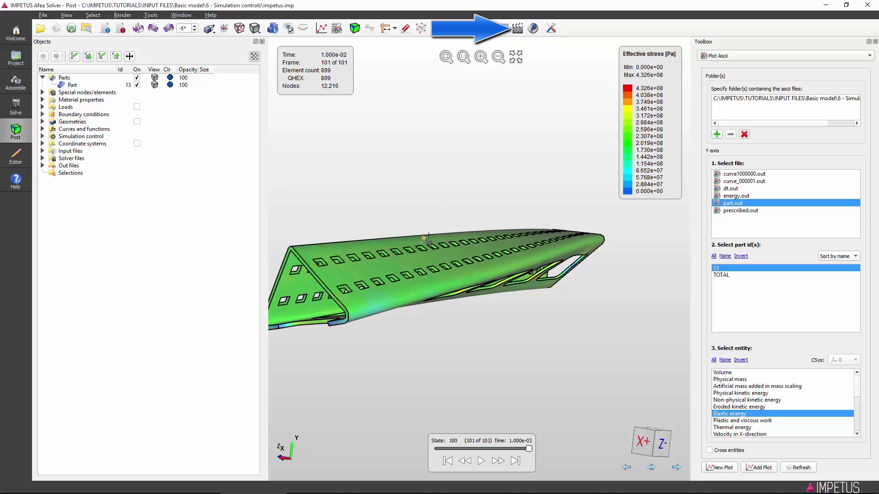
Step: Pick element 4685 to list its stress, then display the Pressure load's parameters
{"action": "left_click", "coordinate": [414, 284]}
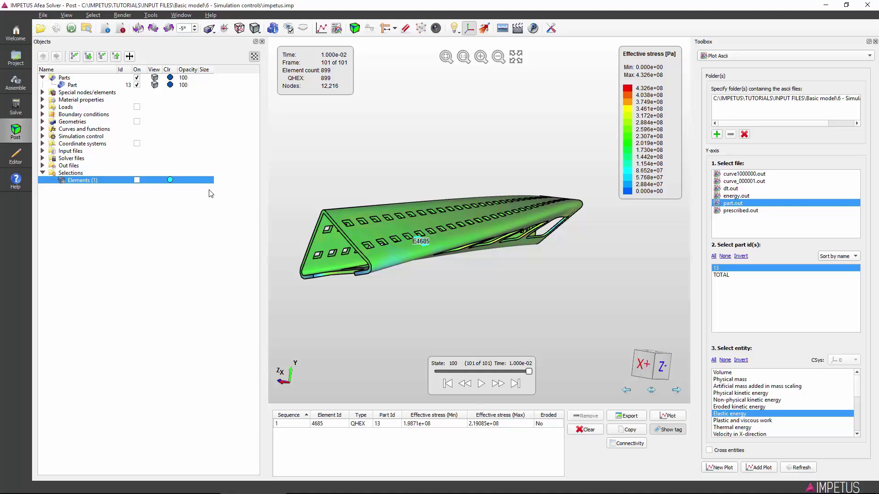
{"action": "left_click", "coordinate": [43, 107]}
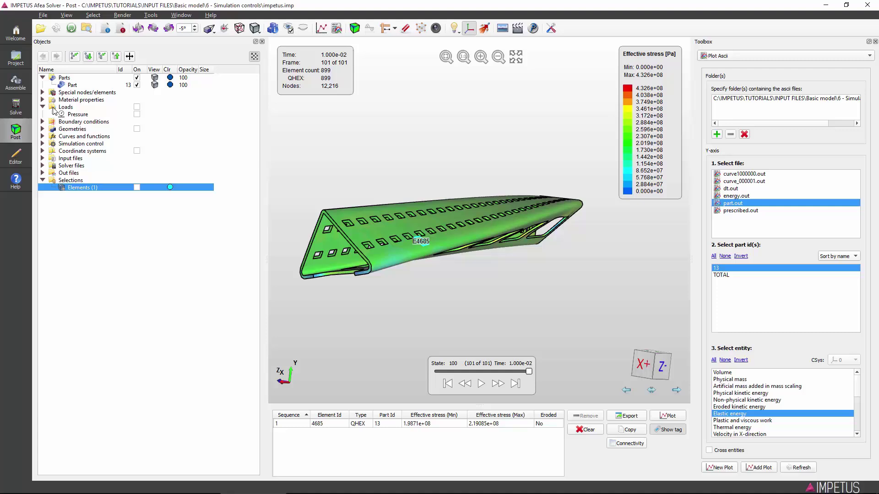
{"action": "left_click", "coordinate": [72, 114]}
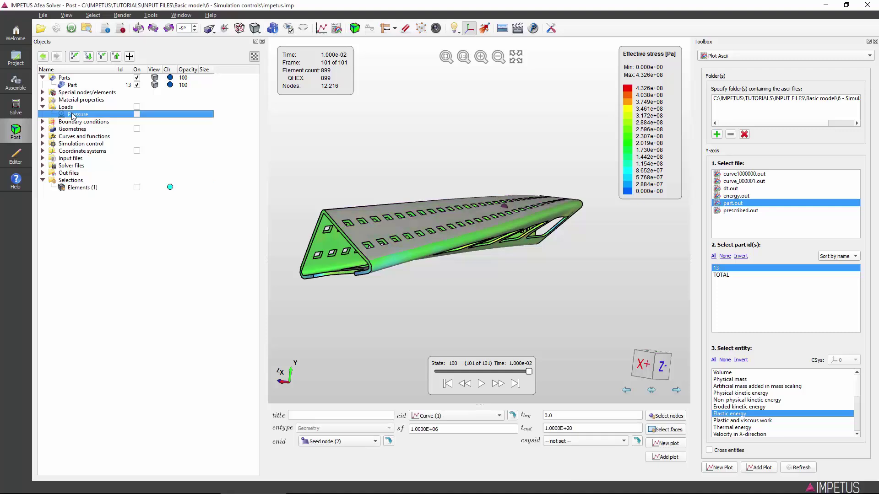